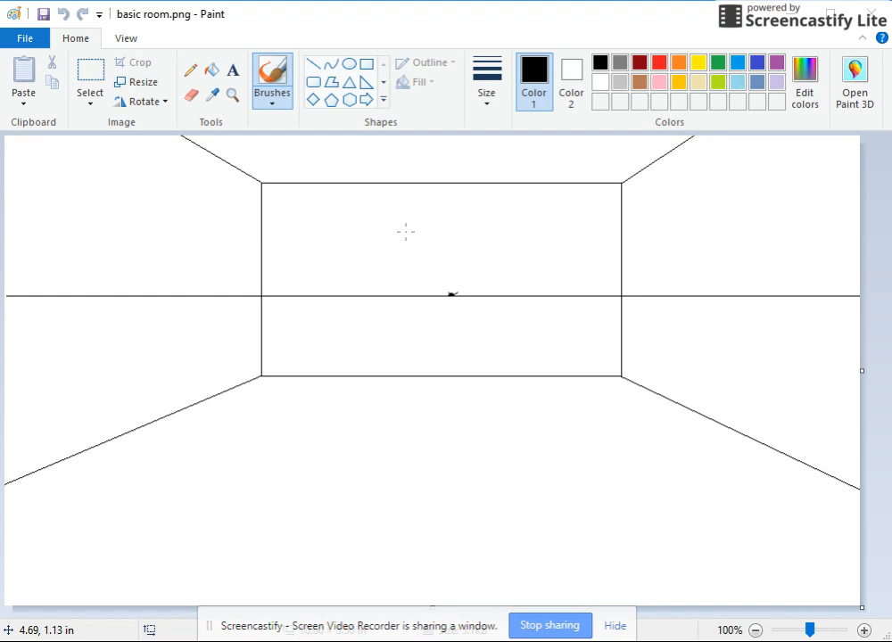
- Draw a rectangle about 1.34 in wide with the thinnest outline, its lower corner resting on the left floor line
click(365, 66)
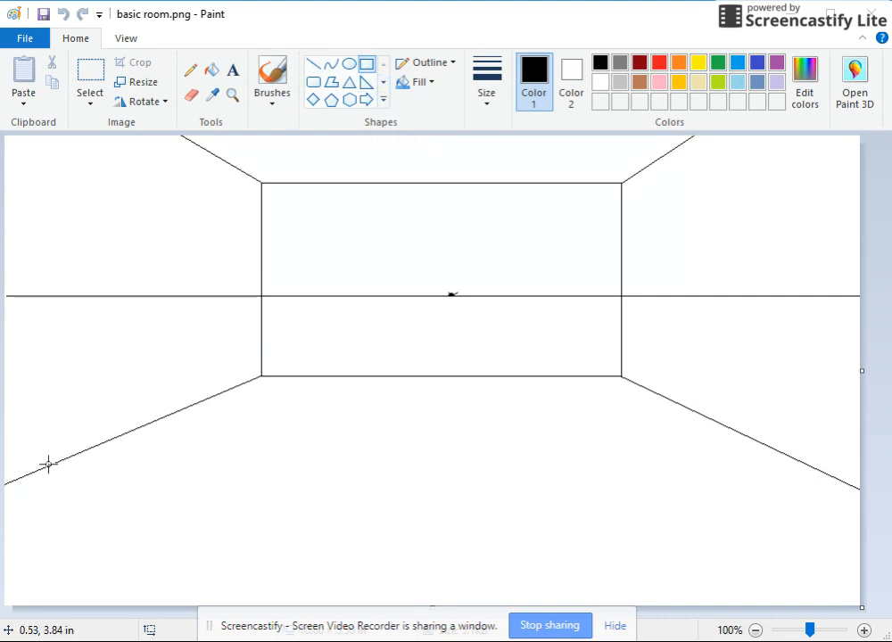
drag(47, 466, 169, 332)
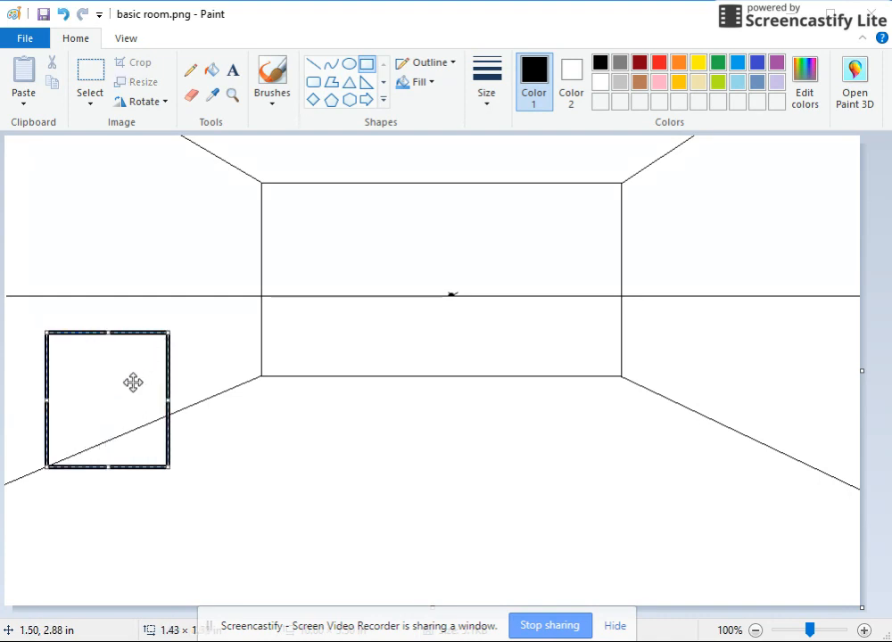
click(498, 79)
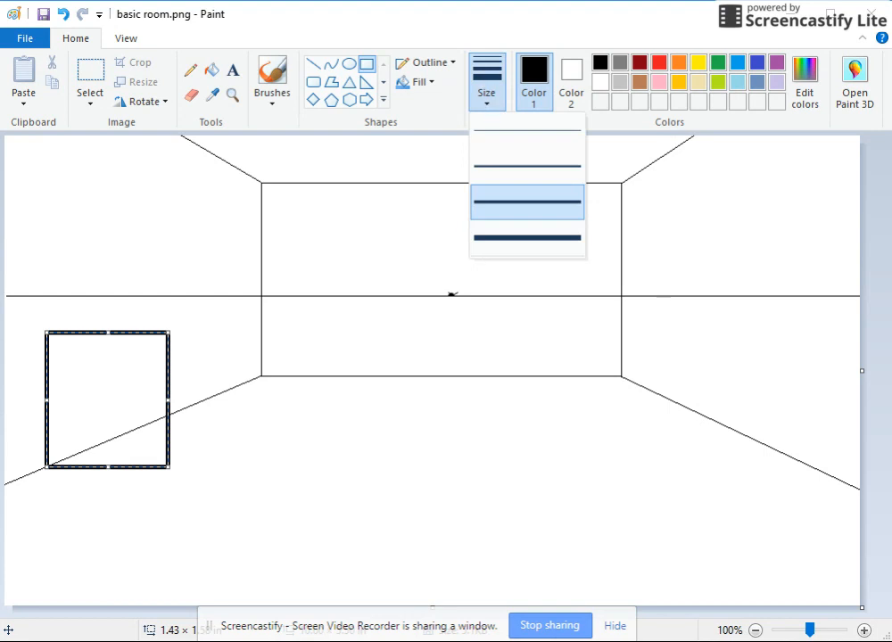
click(489, 134)
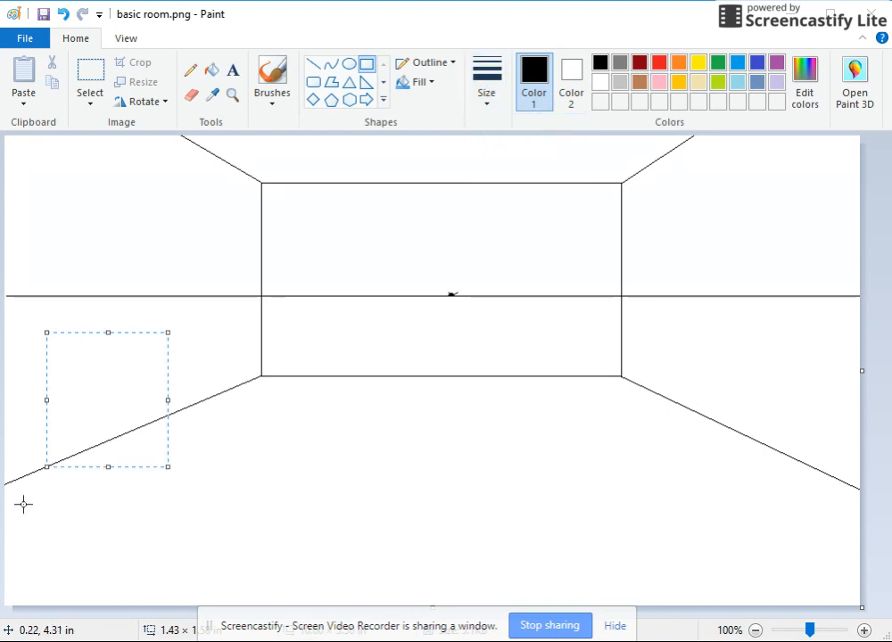
click(73, 519)
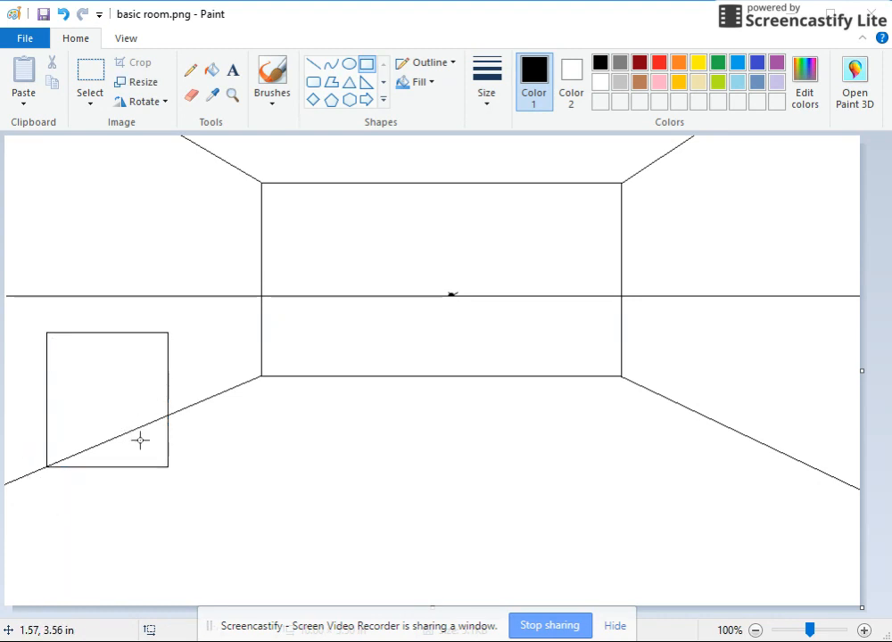
key(ctrl+z)
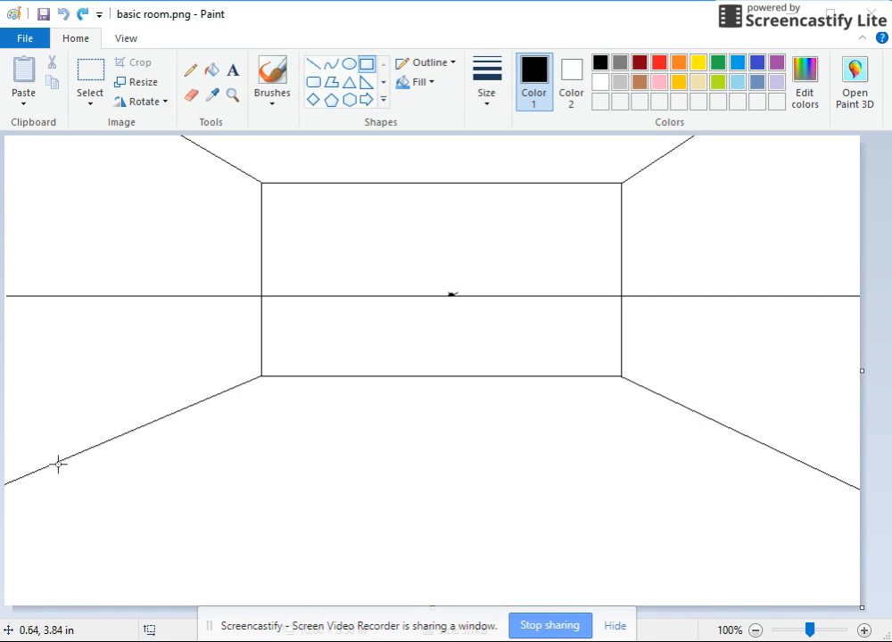
drag(53, 464, 166, 340)
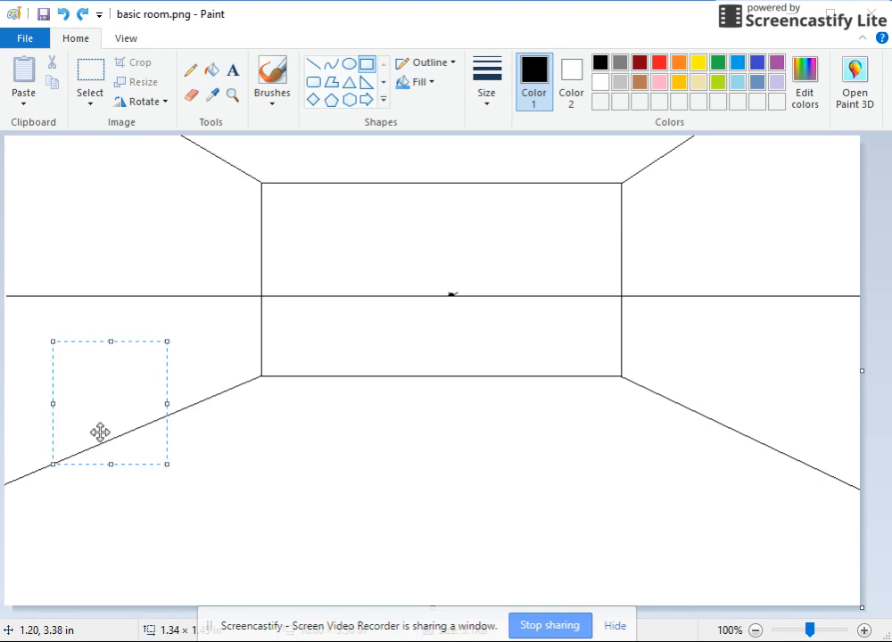
- Draw straight lines from the rectangle's two upper corners and lower right corner to the vanishing point
click(312, 63)
mouse_move(52, 340)
mouse_down()
mouse_move(219, 299)
mouse_move(464, 277)
mouse_move(446, 296)
mouse_up()
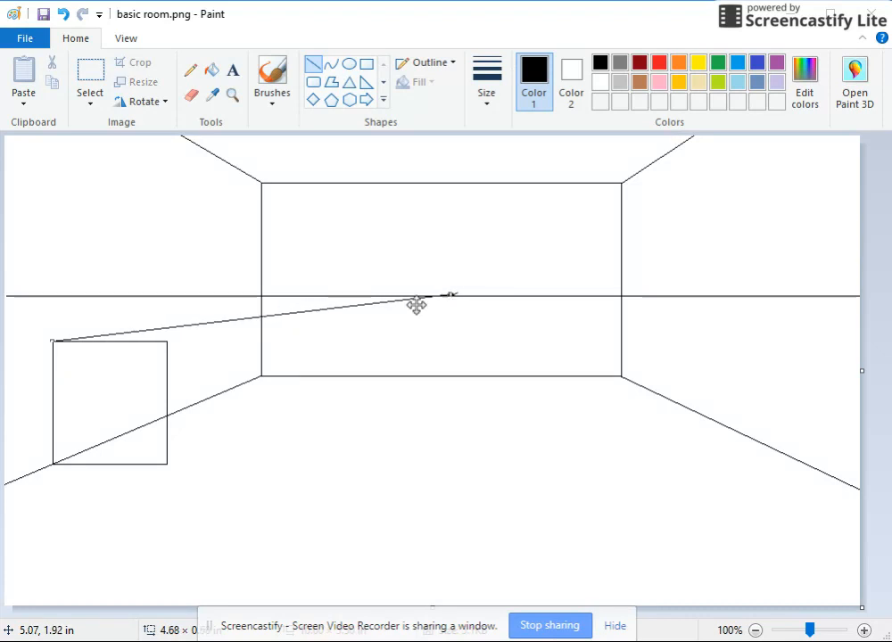
drag(168, 341, 453, 296)
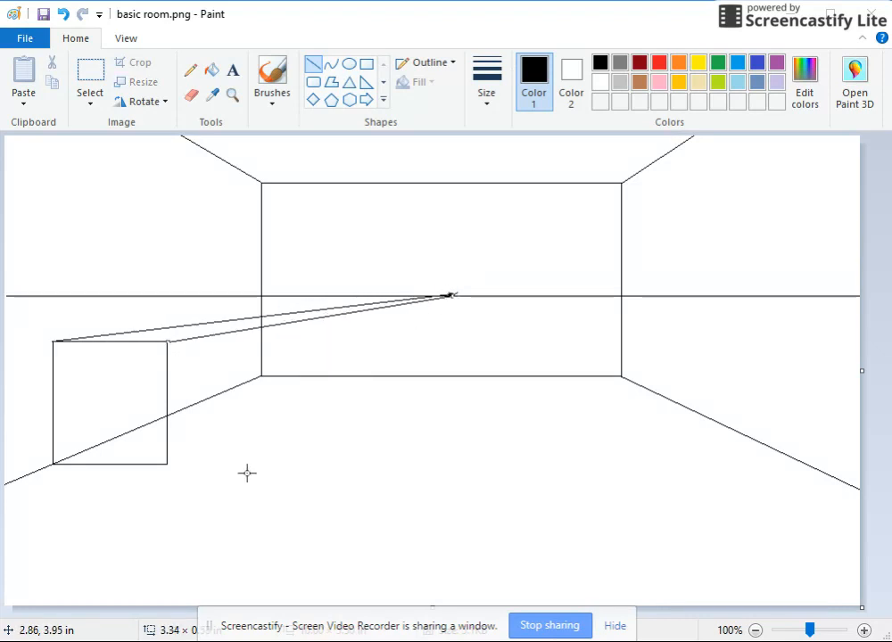
drag(167, 463, 451, 295)
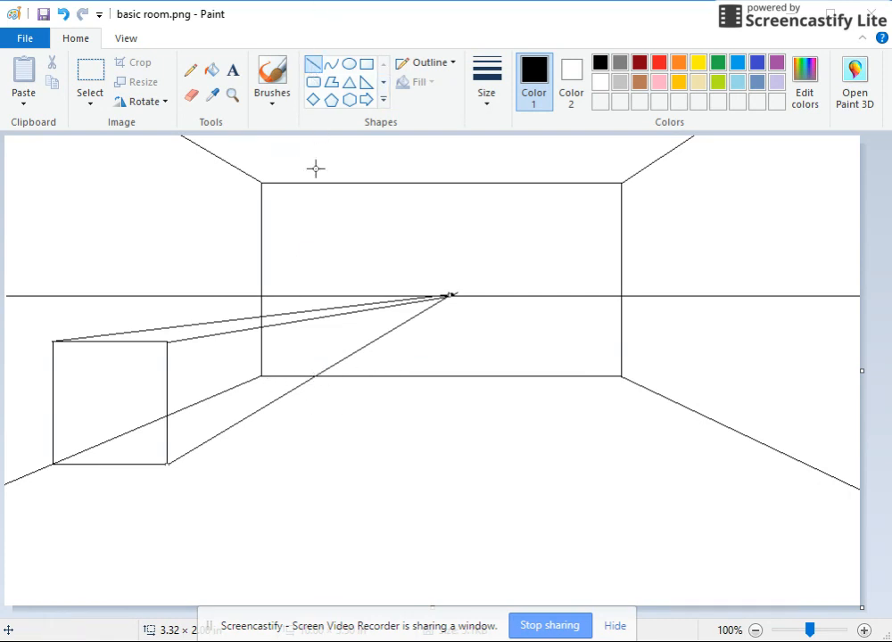
- Close the far end of the box with a vertical edge about 0.9 in tall and a horizontal top edge
drag(279, 324, 273, 372)
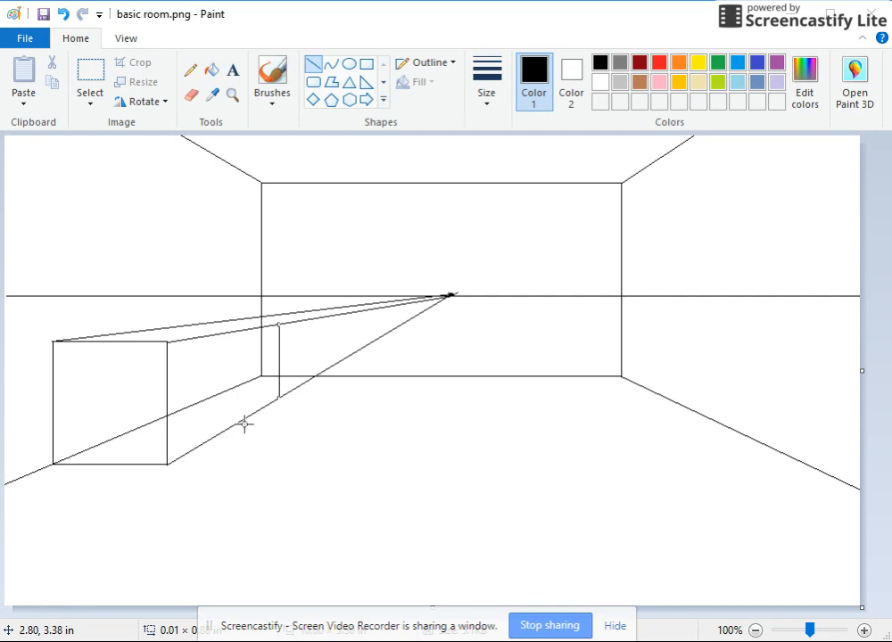
click(355, 250)
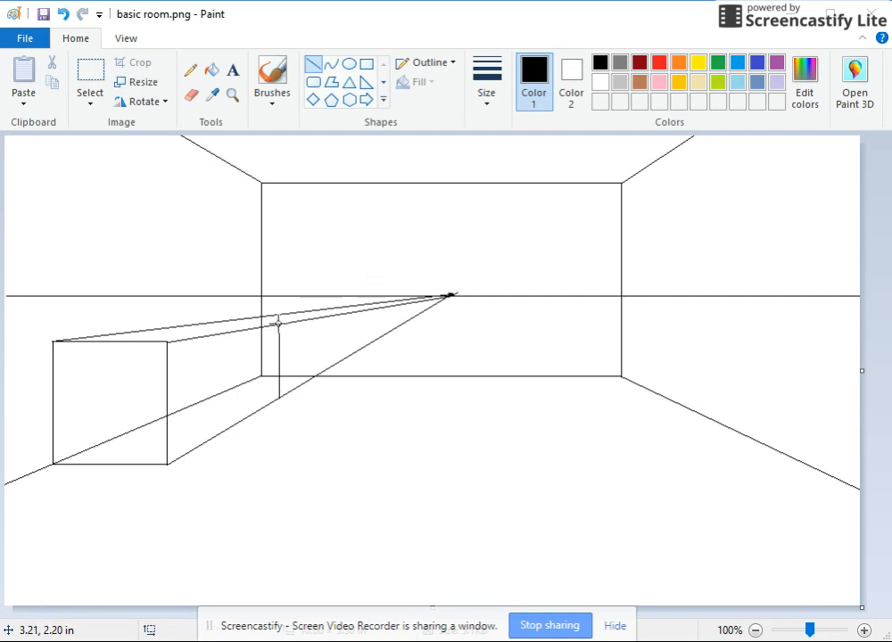
drag(280, 324, 191, 325)
click(350, 371)
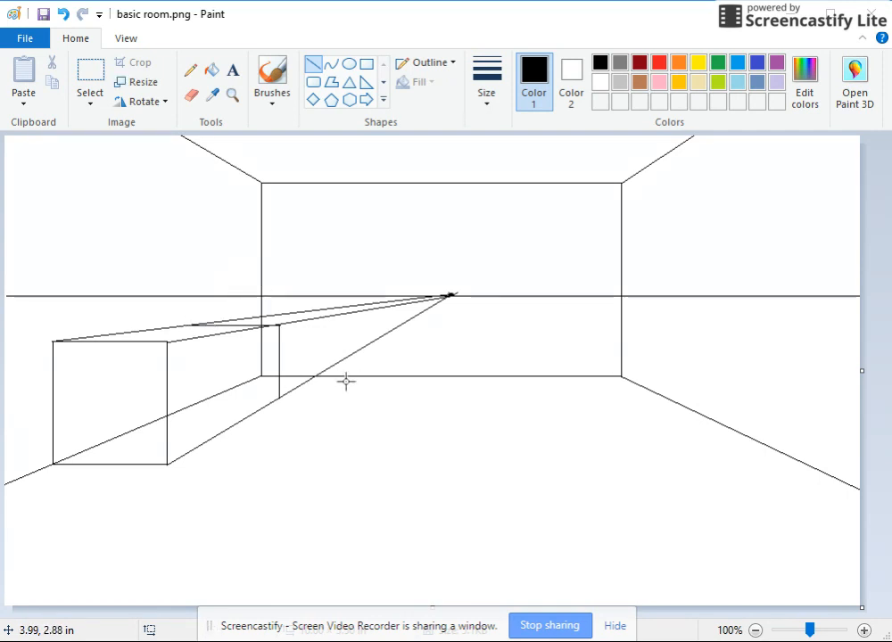
- Erase the floor line, back wall edge and wall corner line where they run through the box
click(191, 94)
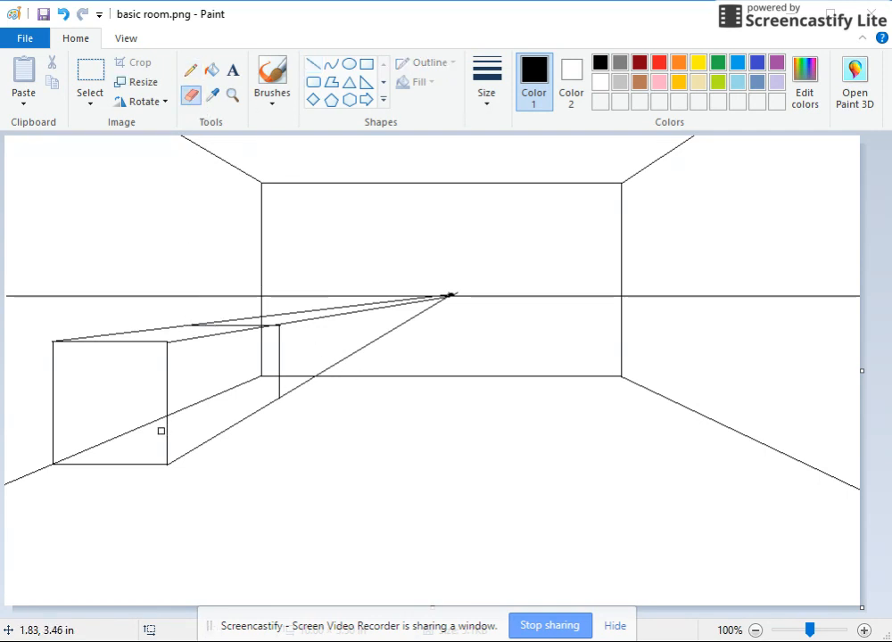
drag(173, 414, 211, 396)
drag(268, 379, 260, 354)
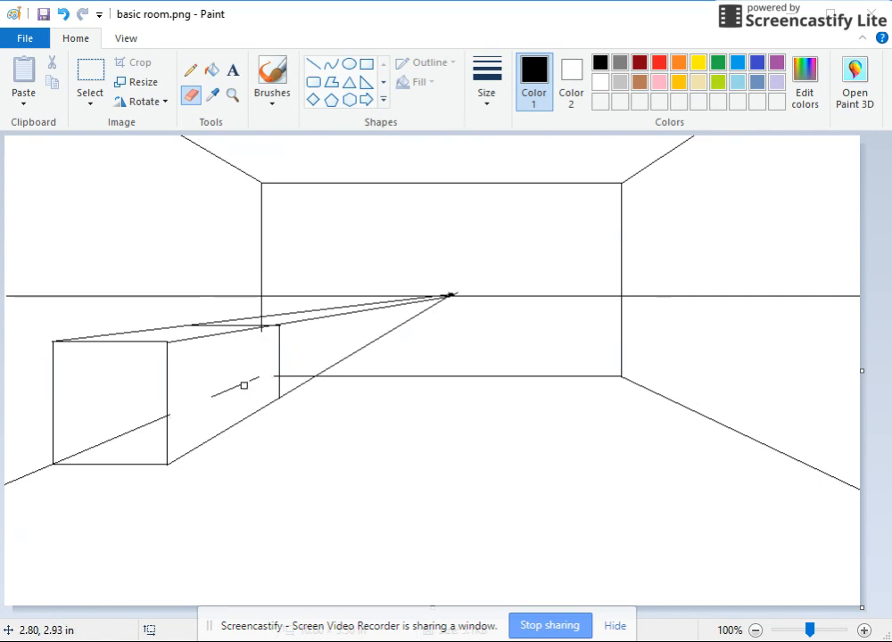
drag(238, 387, 100, 443)
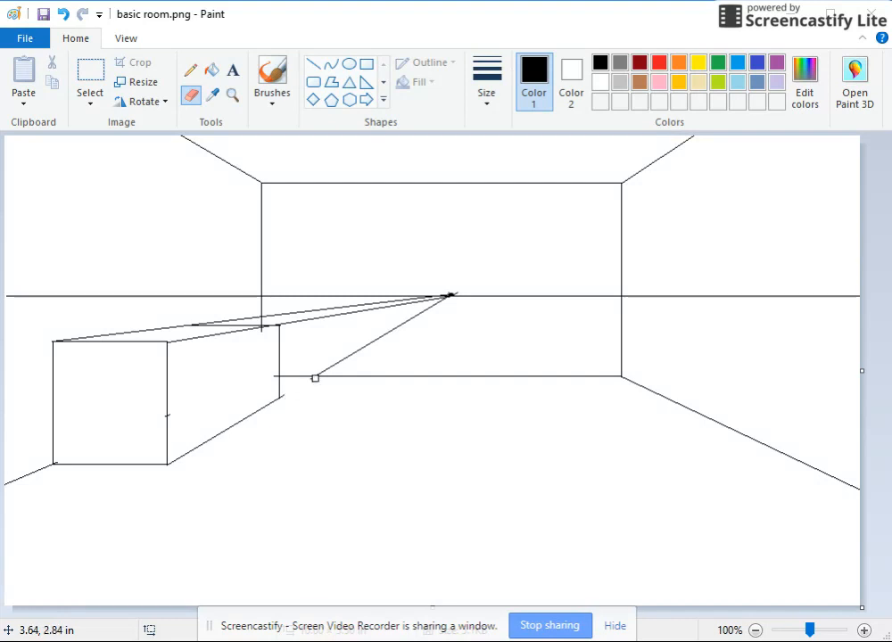
- Erase most of the perspective guide lines between the far end of the box and the vanishing point
mouse_move(321, 371)
mouse_down()
mouse_move(382, 332)
mouse_move(364, 312)
mouse_up()
mouse_move(295, 328)
mouse_down()
mouse_move(284, 323)
mouse_move(388, 310)
mouse_up()
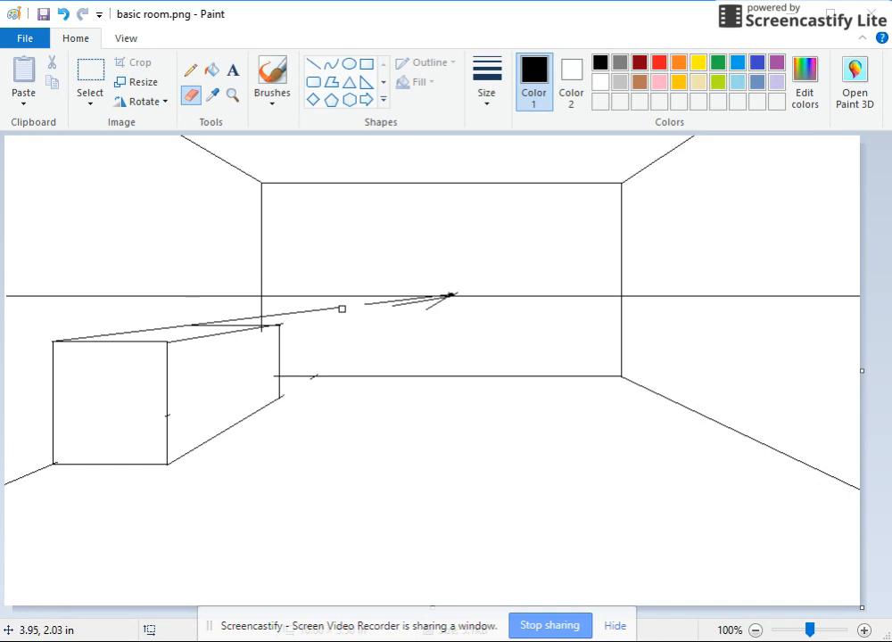
drag(305, 311, 267, 308)
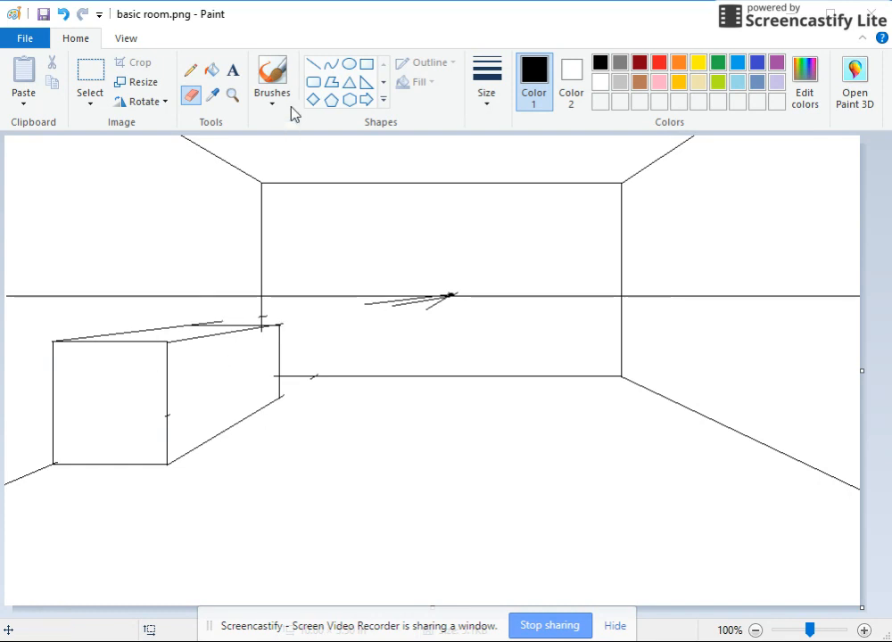
- Draw a line from the box's front right edge to the vanishing point and a vertical near its front up to the top edge
click(314, 64)
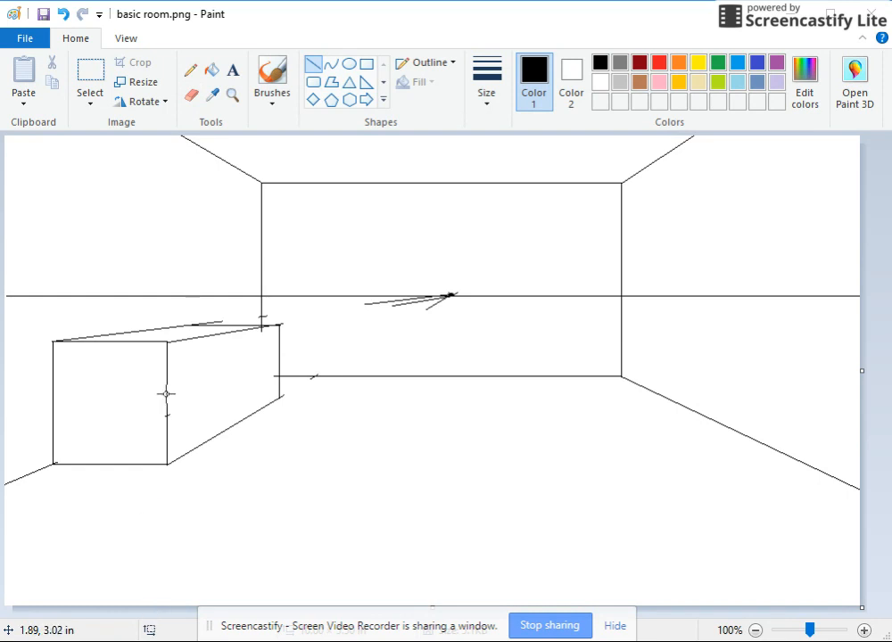
mouse_move(168, 391)
mouse_down()
mouse_move(358, 351)
mouse_move(481, 295)
mouse_move(448, 296)
mouse_up()
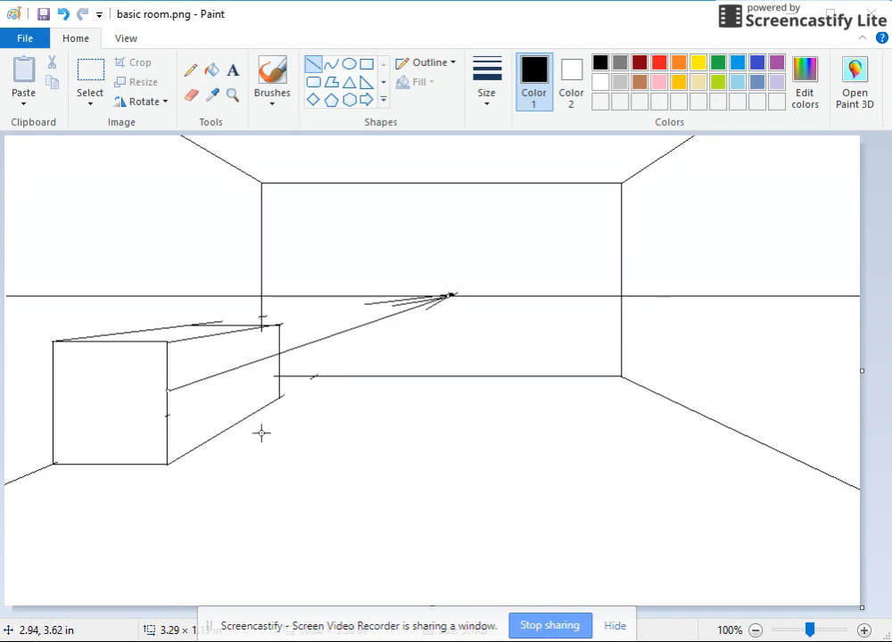
click(304, 470)
drag(187, 385, 186, 336)
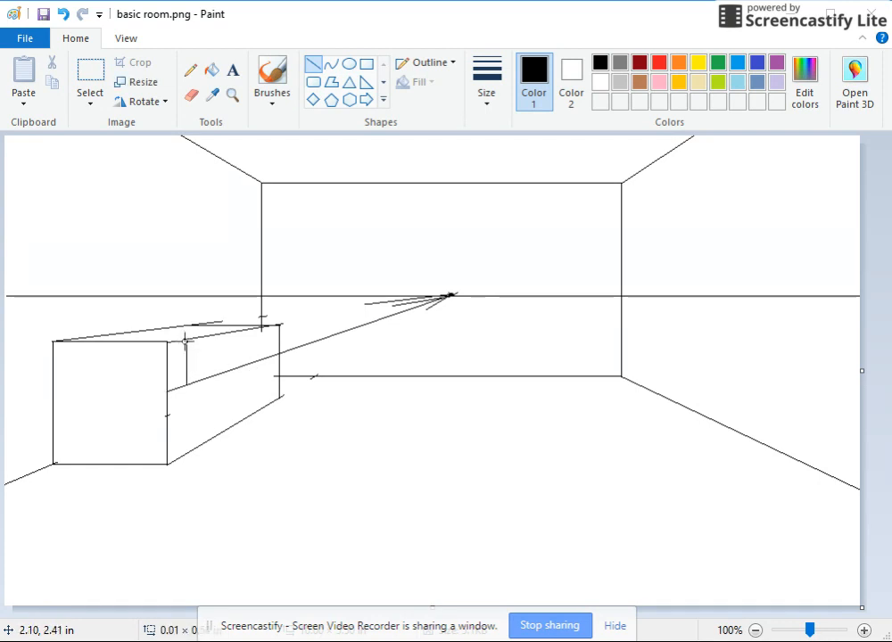
click(231, 378)
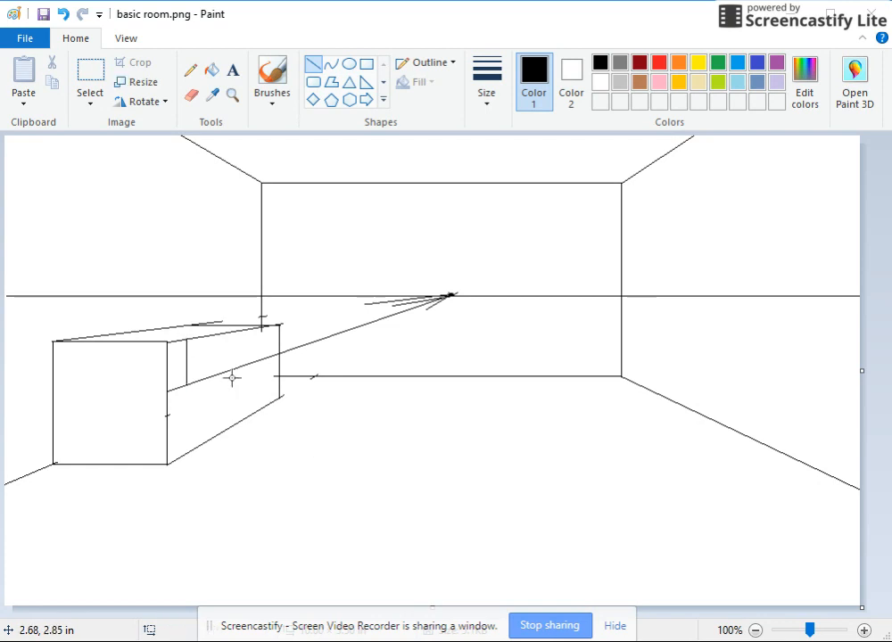
- Draw a horizontal line across the box top from the near vertical, and connect its left end to the vanishing point
click(232, 95)
click(251, 363)
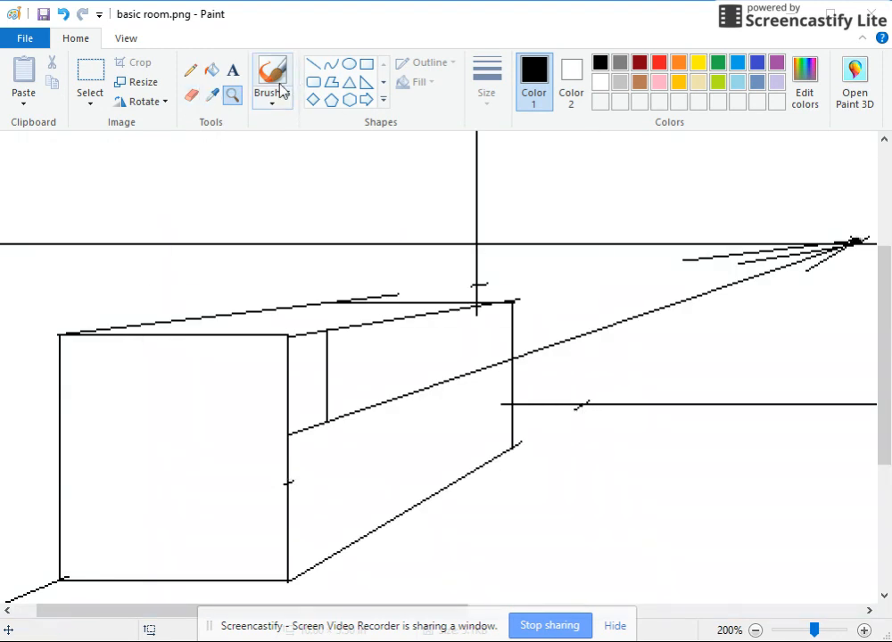
click(313, 65)
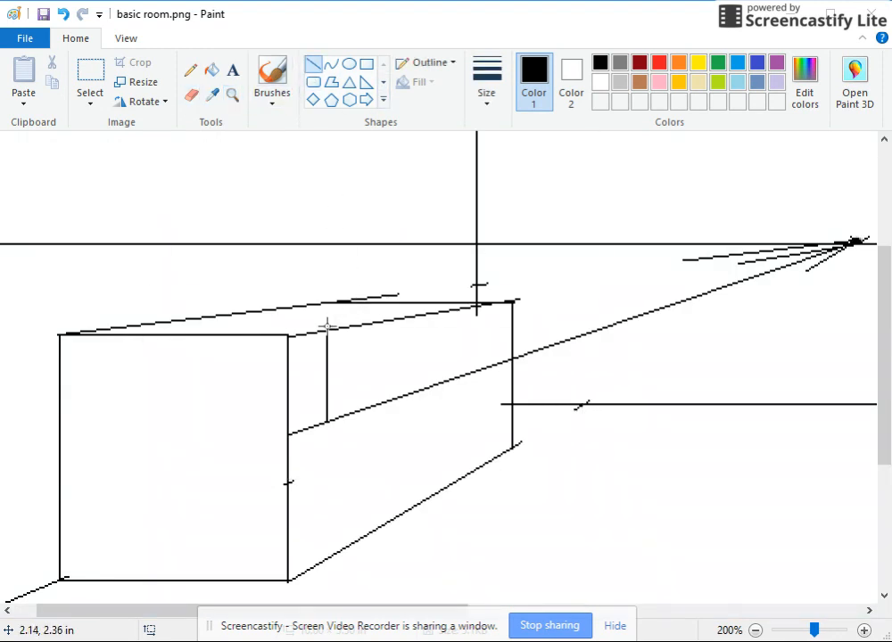
drag(327, 330, 149, 310)
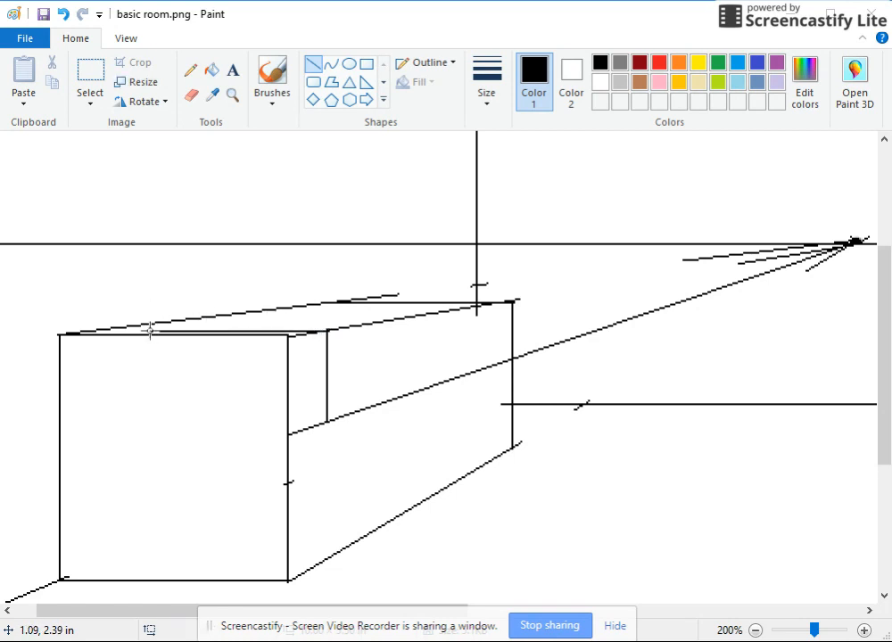
mouse_move(151, 329)
mouse_down()
mouse_move(644, 288)
mouse_move(863, 239)
mouse_move(856, 240)
mouse_up()
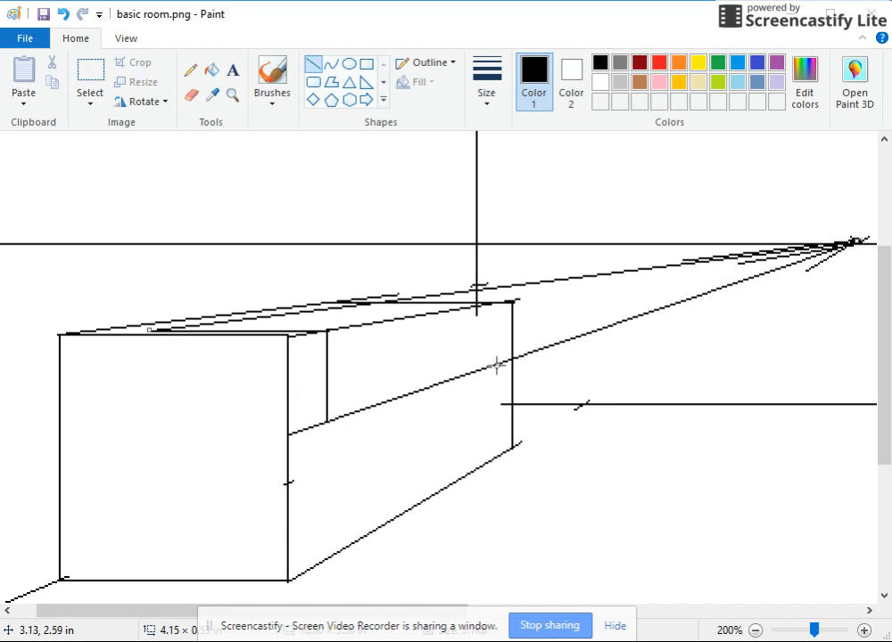
- Draw a vertical near the far end of the box's side and a horizontal line across the top from it
drag(495, 364, 497, 308)
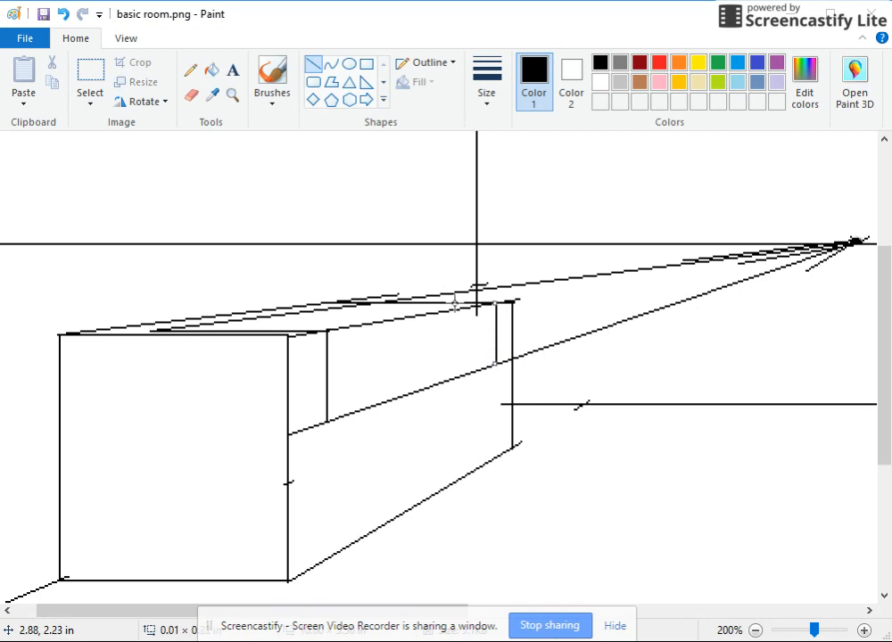
click(488, 291)
drag(493, 305, 355, 287)
click(579, 369)
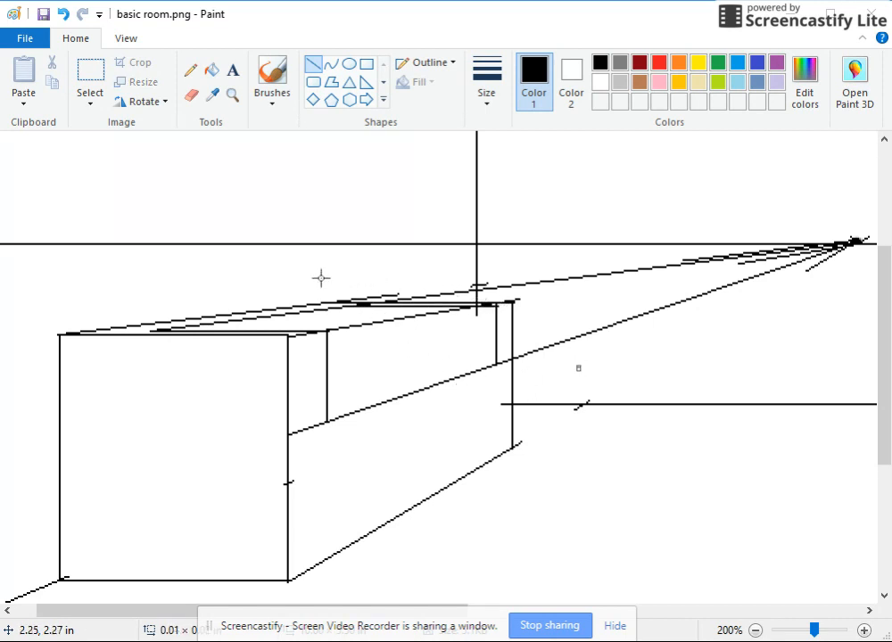
- Erase the box's top side edge between the two verticals and the guide lines extending past its far end
click(191, 96)
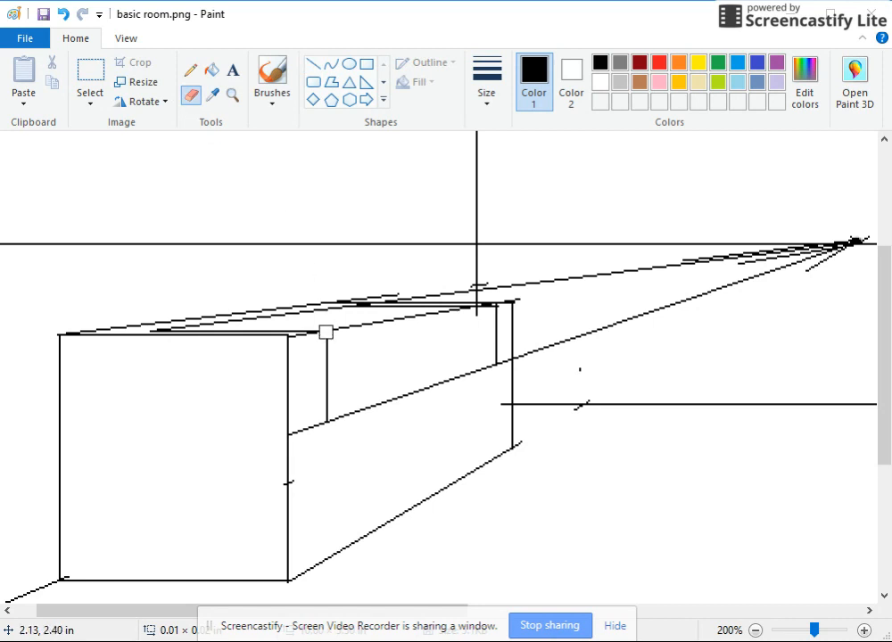
mouse_move(336, 326)
mouse_down()
mouse_move(477, 317)
mouse_move(442, 319)
mouse_up()
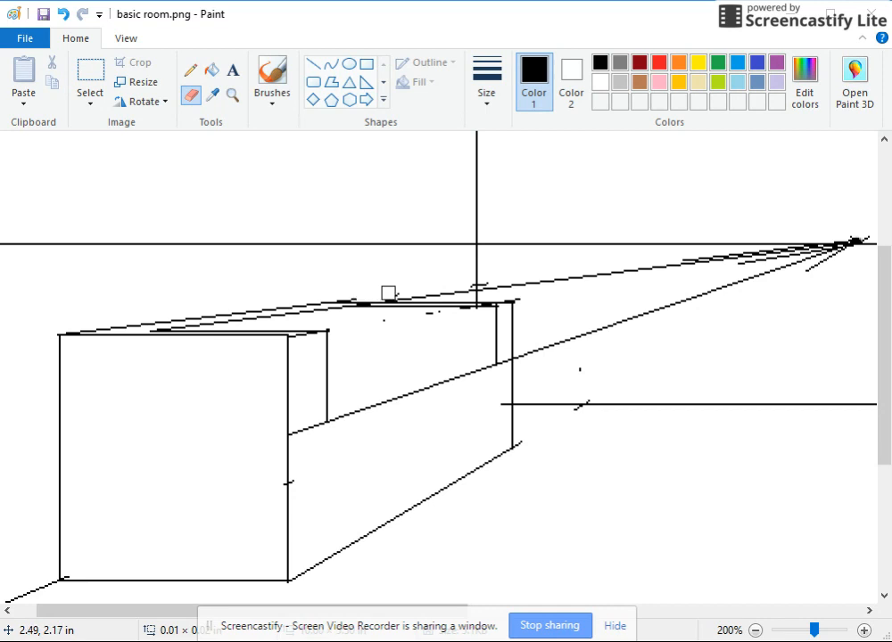
drag(427, 292, 477, 291)
drag(525, 353, 642, 313)
drag(483, 289, 611, 272)
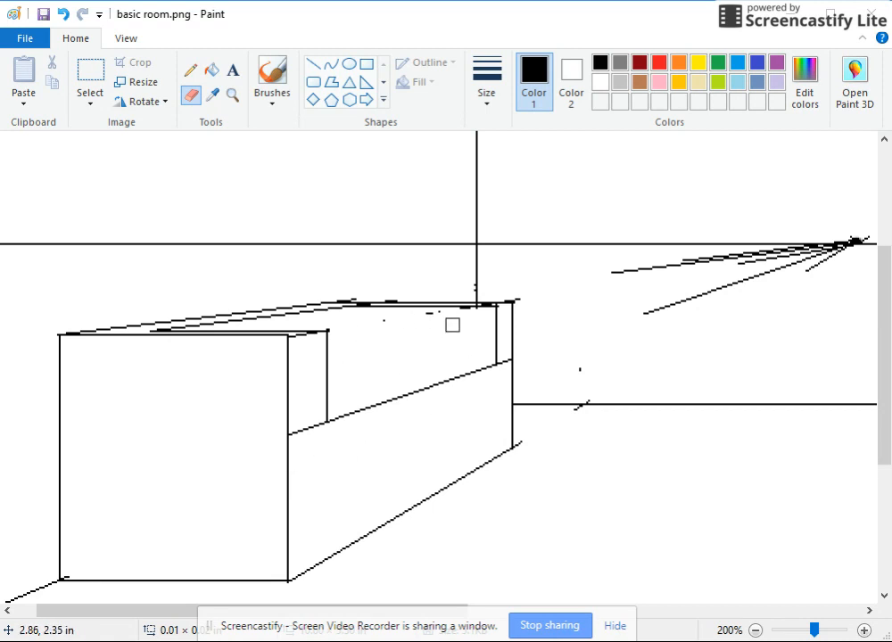
drag(441, 316, 340, 325)
- Outline the far inner face with a horizontal and a vertical line, and connect the vanishing point through its lower corner to the near vertical
click(312, 64)
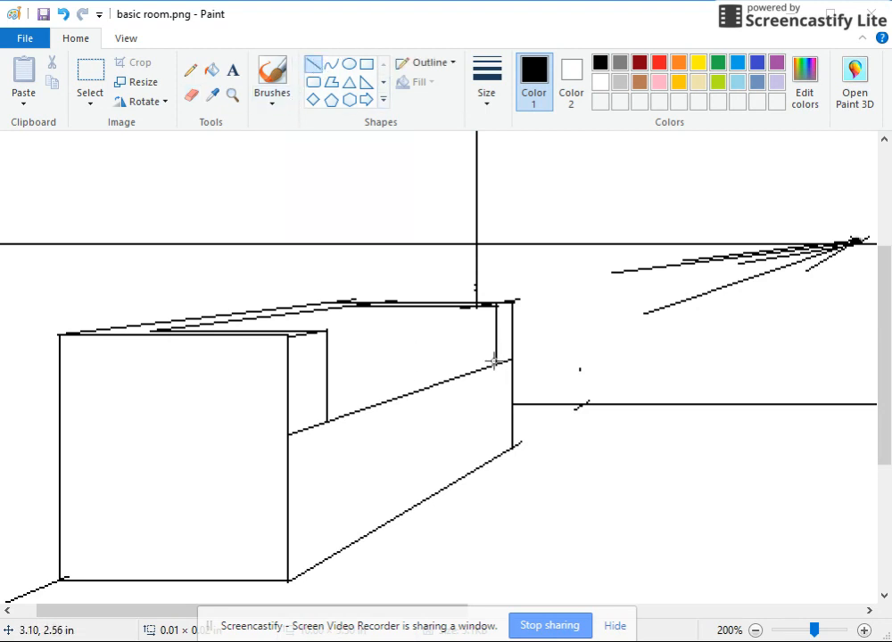
drag(496, 364, 339, 349)
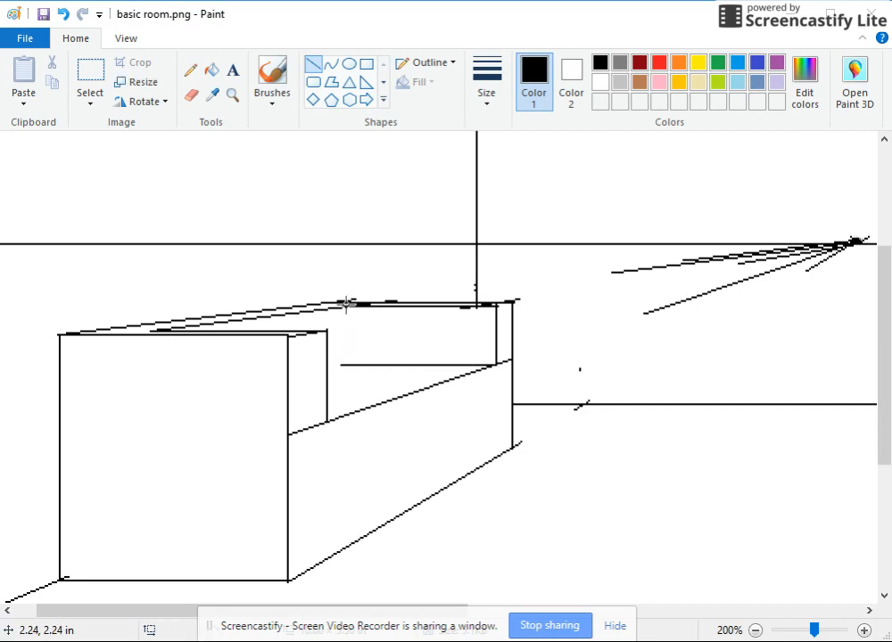
drag(345, 305, 346, 366)
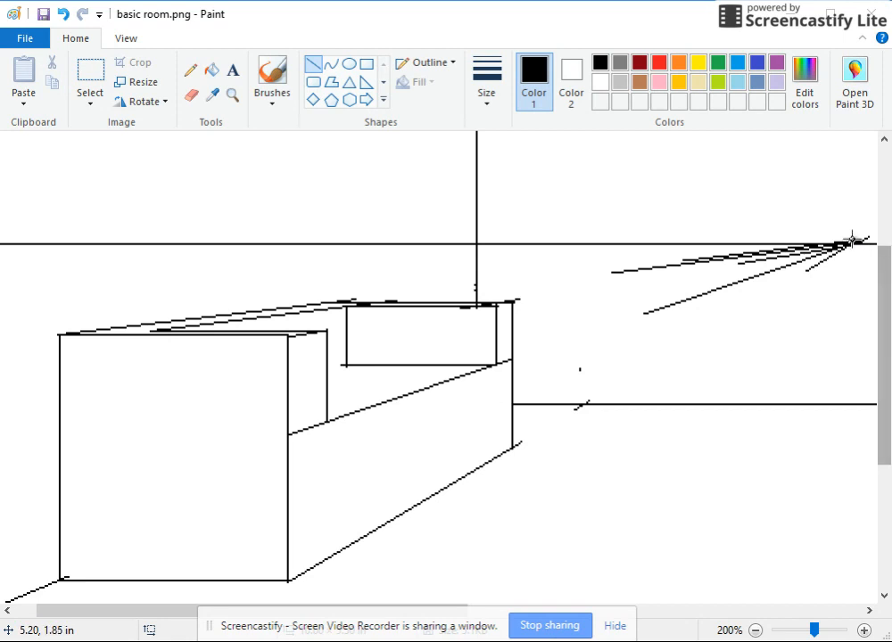
mouse_move(852, 239)
mouse_down()
mouse_move(375, 328)
mouse_move(325, 367)
mouse_up()
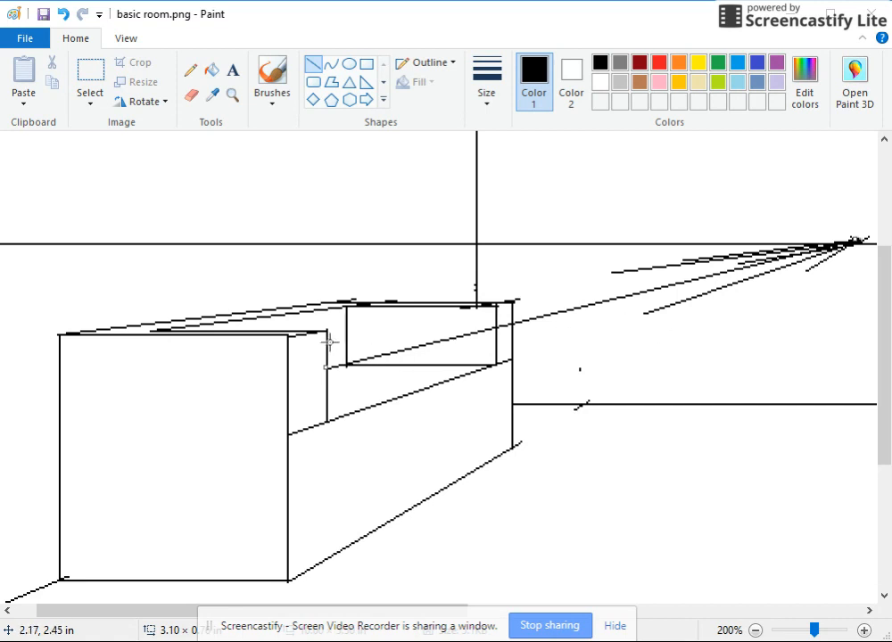
- Erase the guide line past the far inner face and across the far arm, and clean up the overshoot at the box's far bottom corner
click(199, 100)
drag(354, 355, 626, 295)
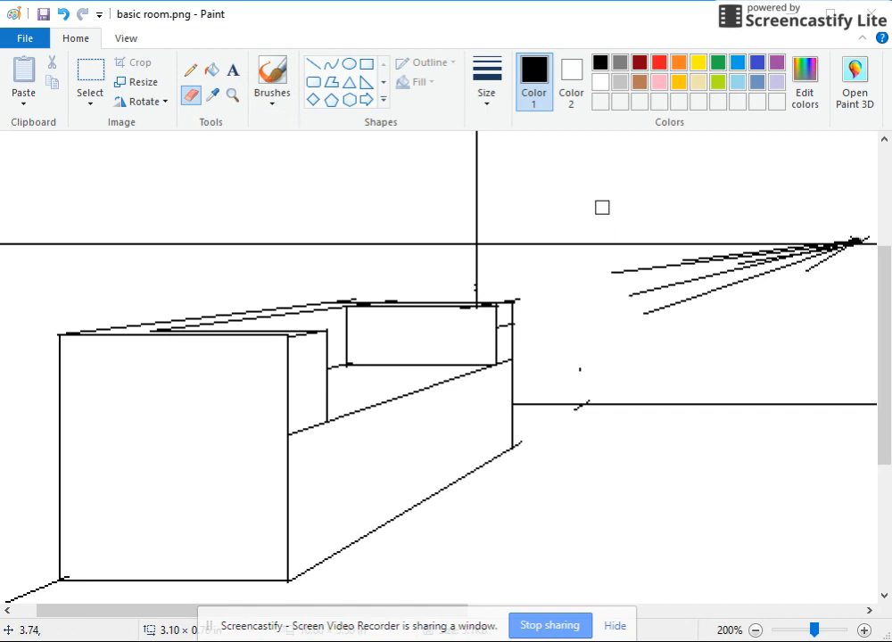
click(486, 89)
click(525, 132)
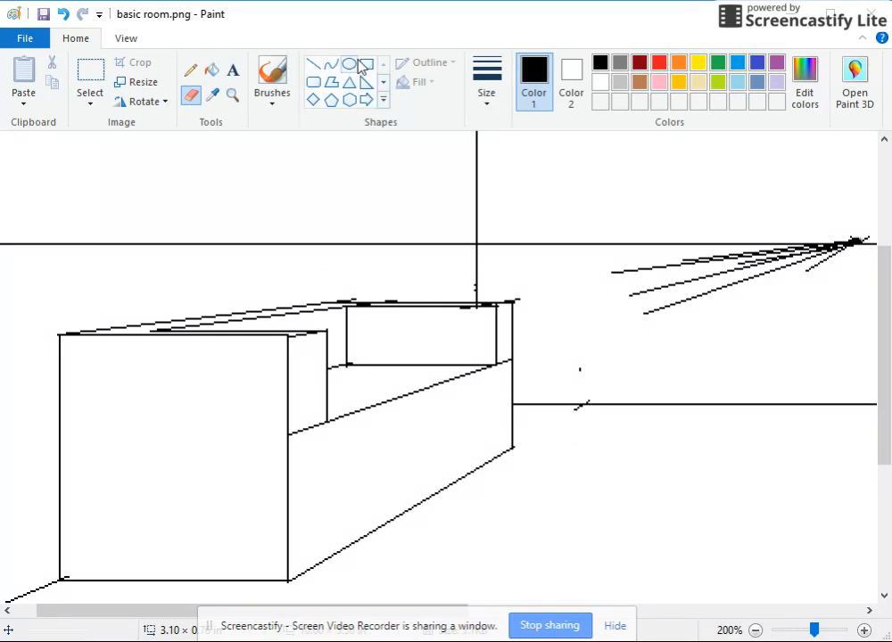
- Draw a line from the near front vertical below the seat edge to the vanishing point, and extend both inner verticals down to it
click(318, 67)
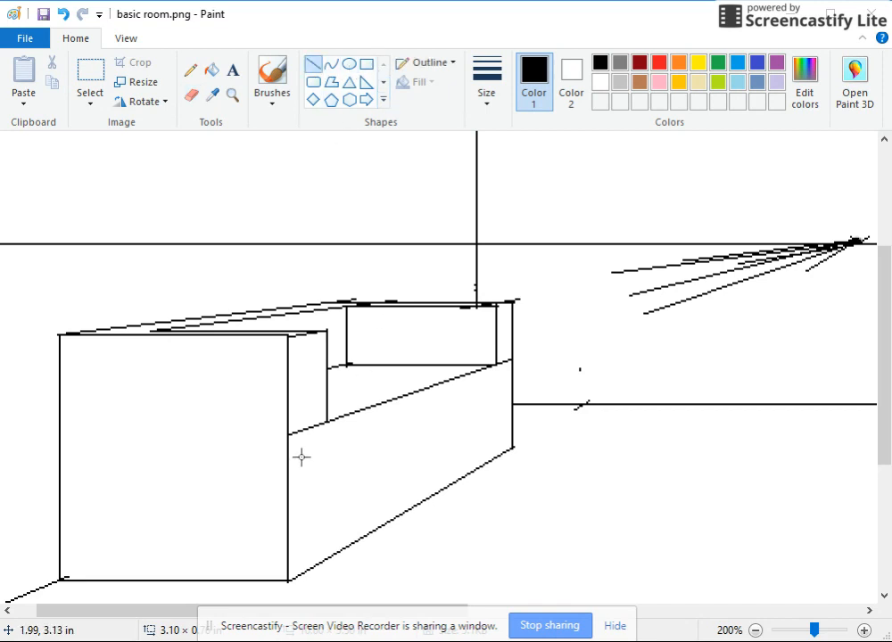
drag(288, 471, 851, 242)
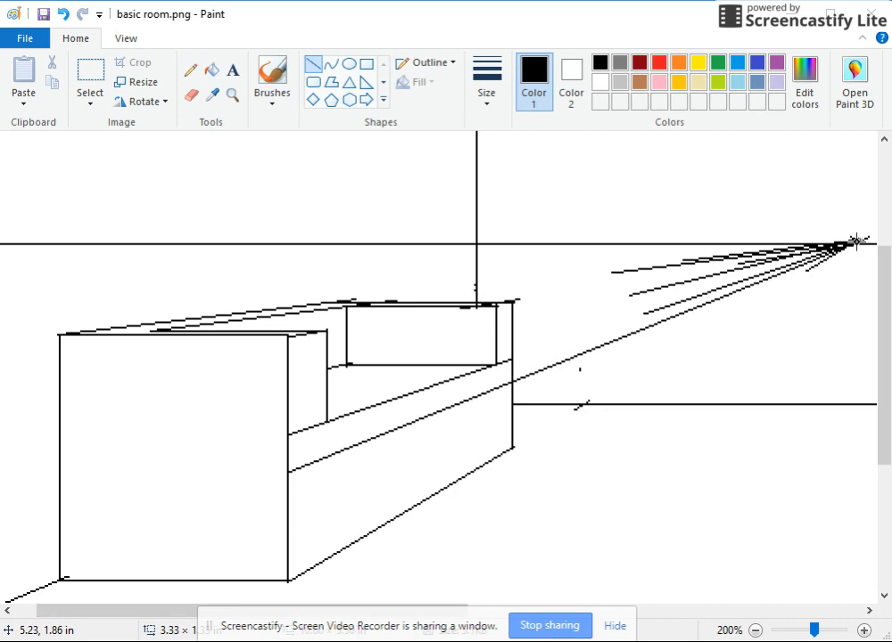
drag(326, 421, 324, 455)
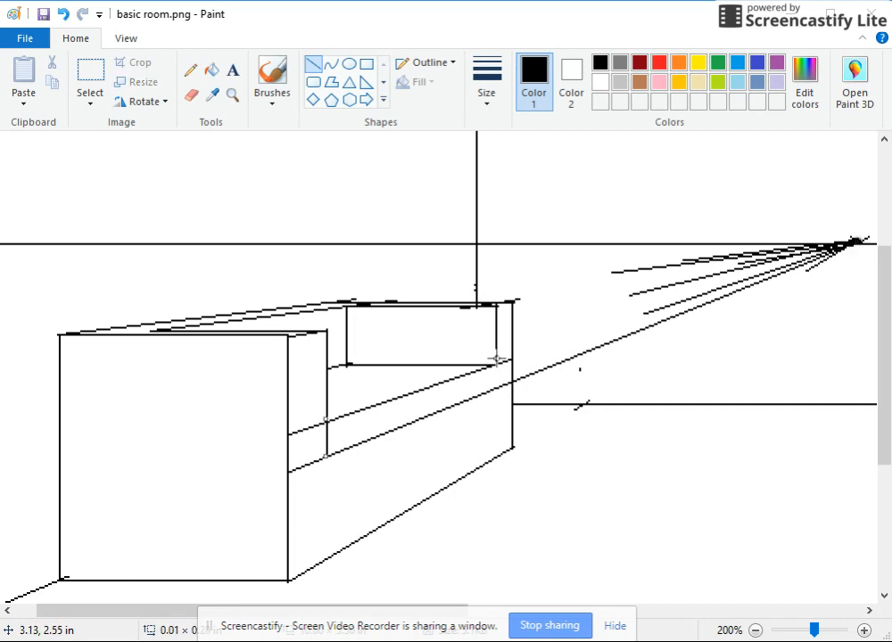
drag(497, 358, 497, 388)
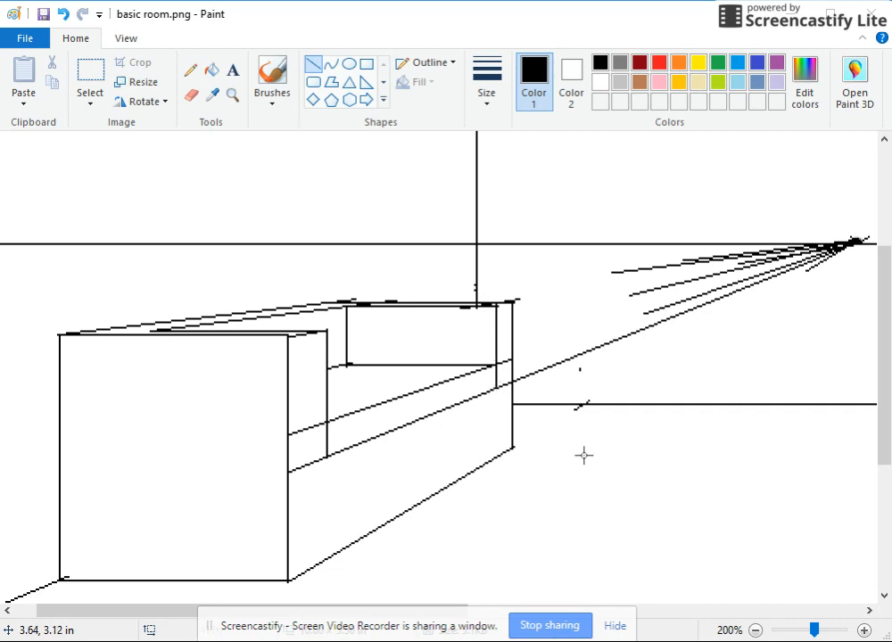
- Erase the seat lines crossing the near and far arms and the guide line just beyond the sofa's far end
click(191, 95)
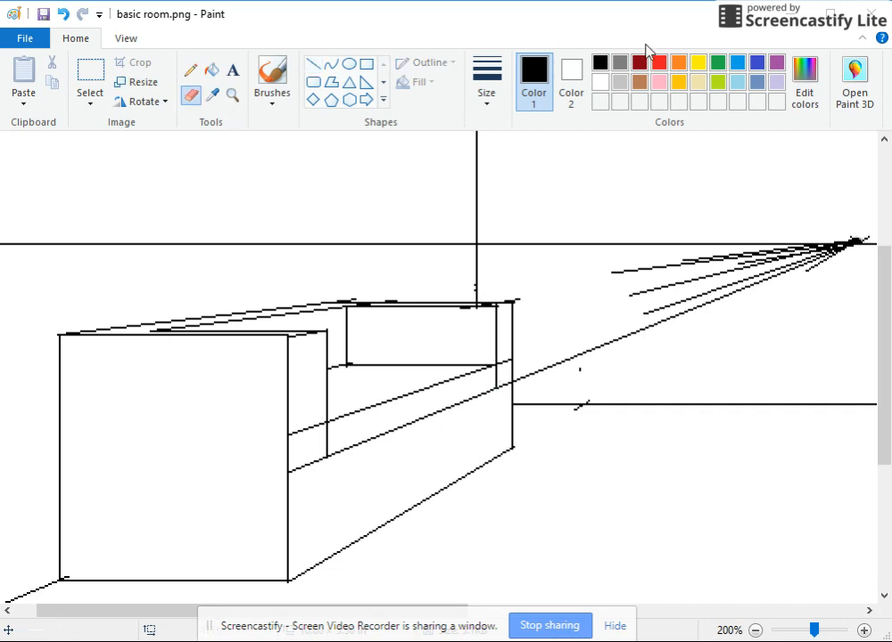
click(485, 85)
click(527, 131)
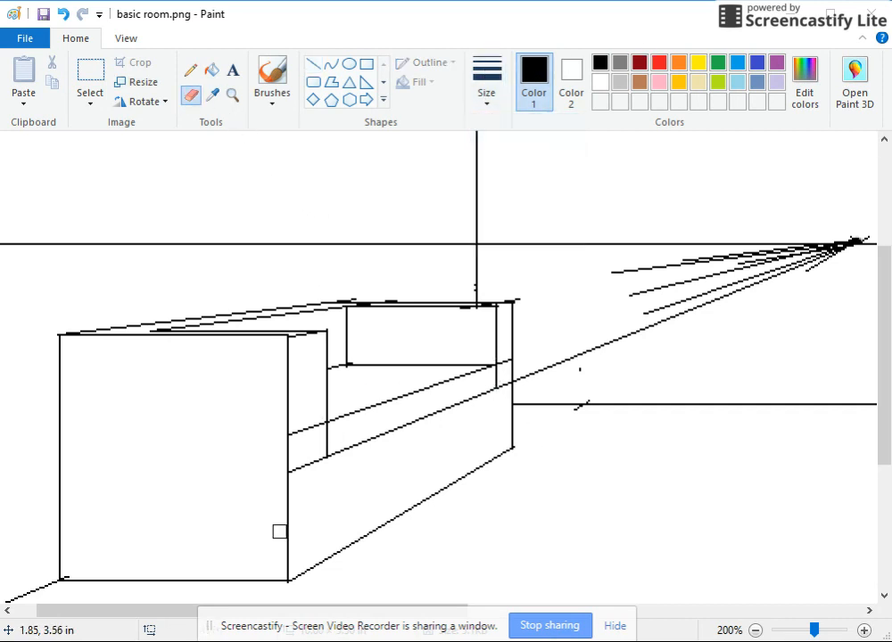
mouse_move(296, 433)
mouse_down()
mouse_move(315, 422)
mouse_move(298, 470)
mouse_move(316, 460)
mouse_up()
click(504, 364)
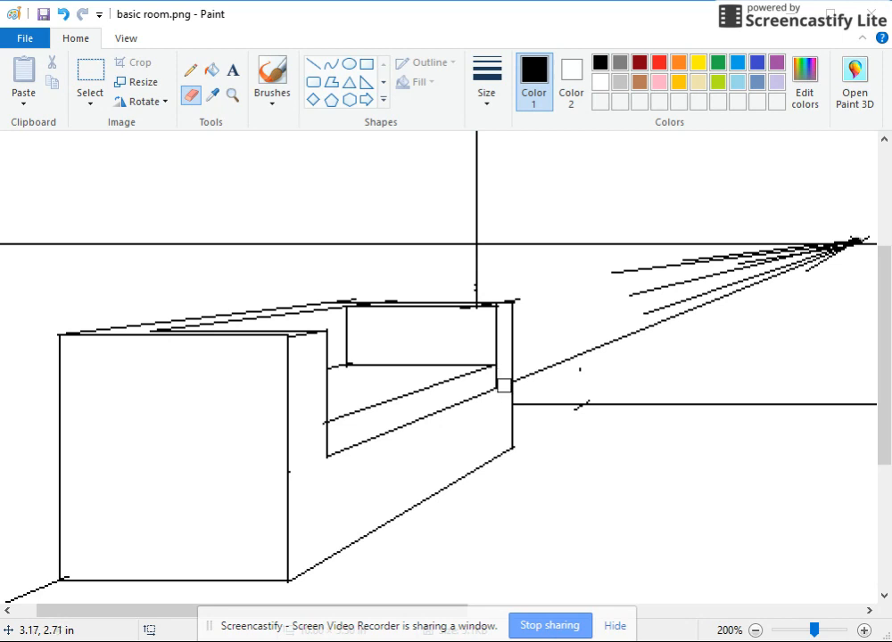
drag(516, 382, 608, 343)
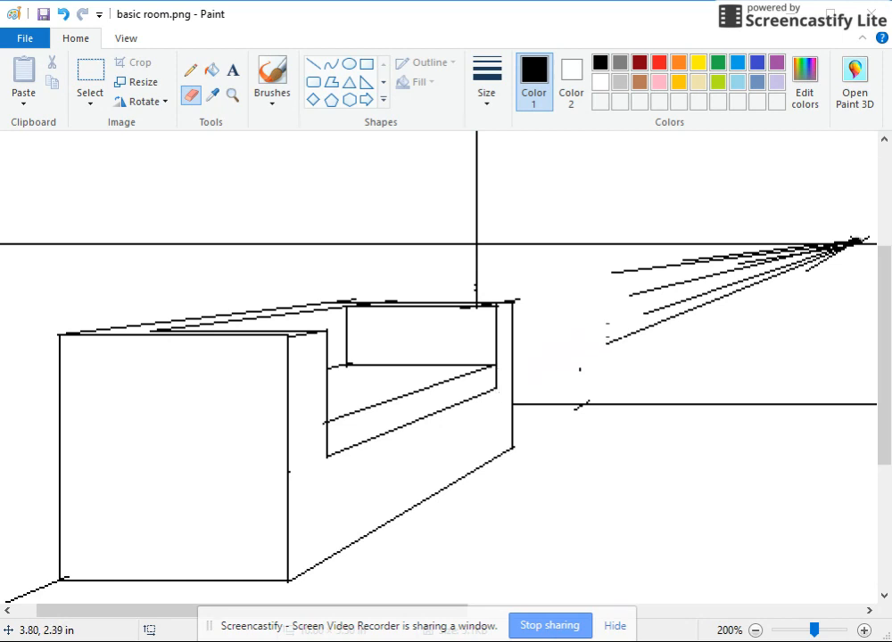
- Divide the seat into two cushions with a short vertical on its front edge and a horizontal line across to the near arm
click(313, 63)
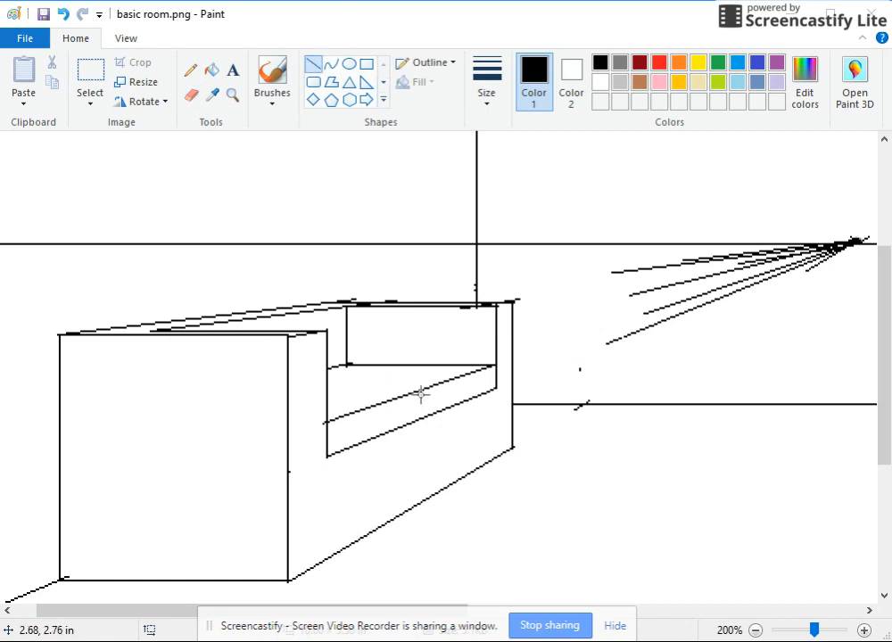
mouse_move(412, 392)
mouse_down()
mouse_move(411, 423)
mouse_move(405, 381)
mouse_up()
key(ctrl+z)
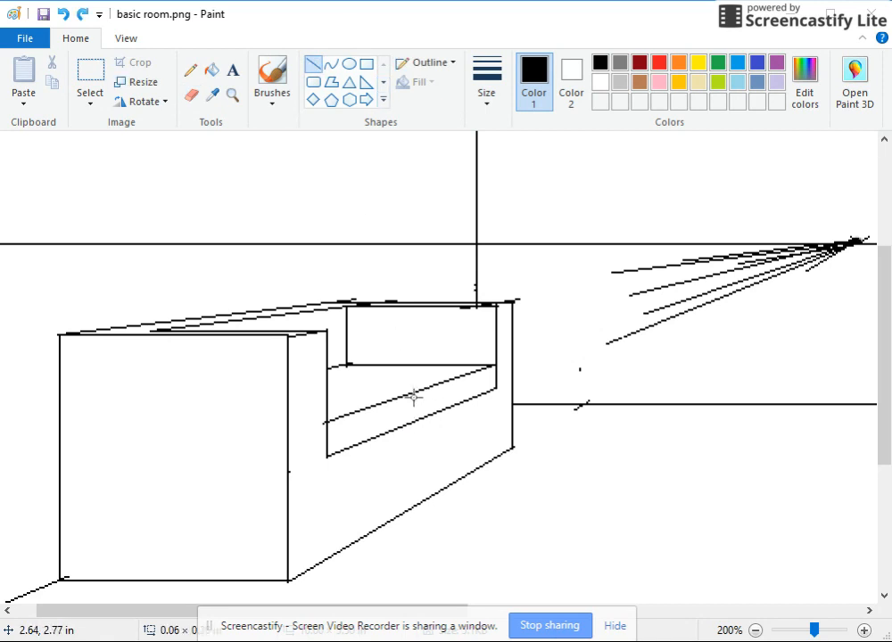
mouse_move(416, 389)
mouse_down()
mouse_move(417, 416)
mouse_move(411, 380)
mouse_up()
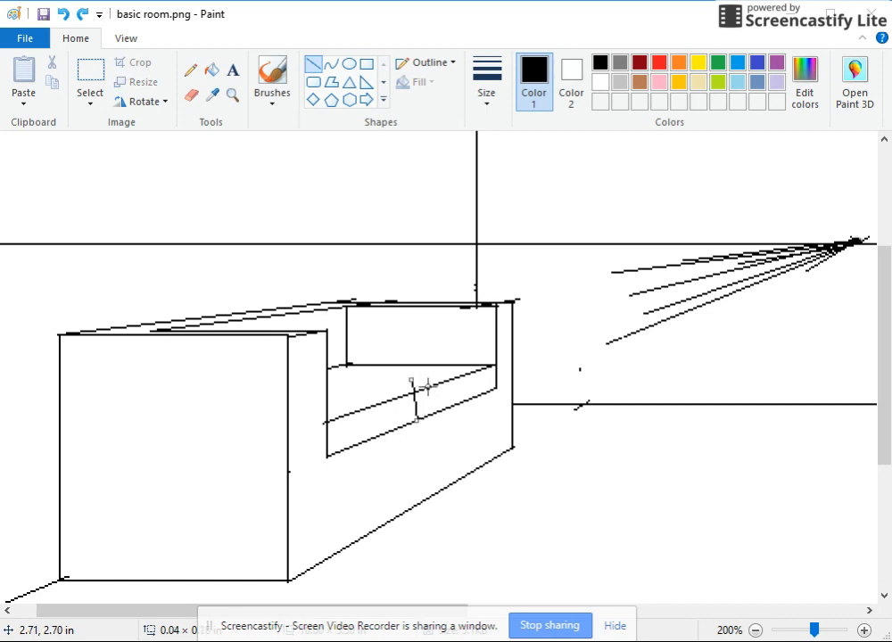
key(ctrl+z)
drag(420, 390, 421, 406)
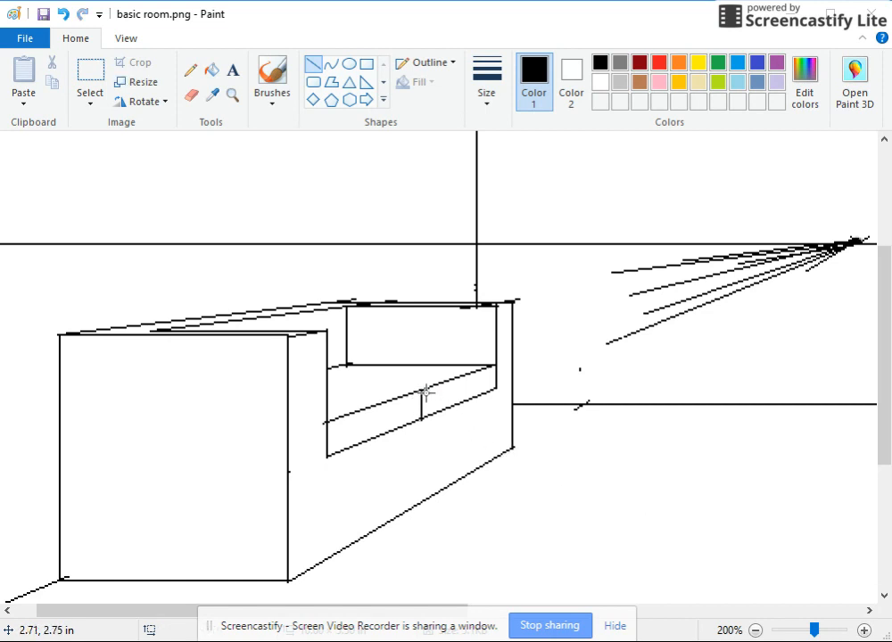
drag(420, 389, 336, 390)
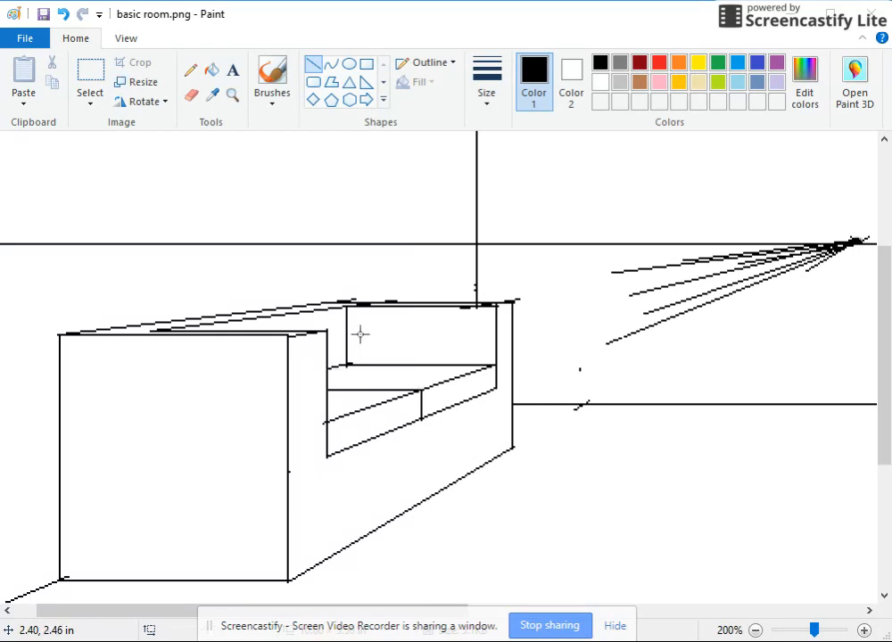
- Set the zoom to 100% to view the whole room with the sofa
click(132, 39)
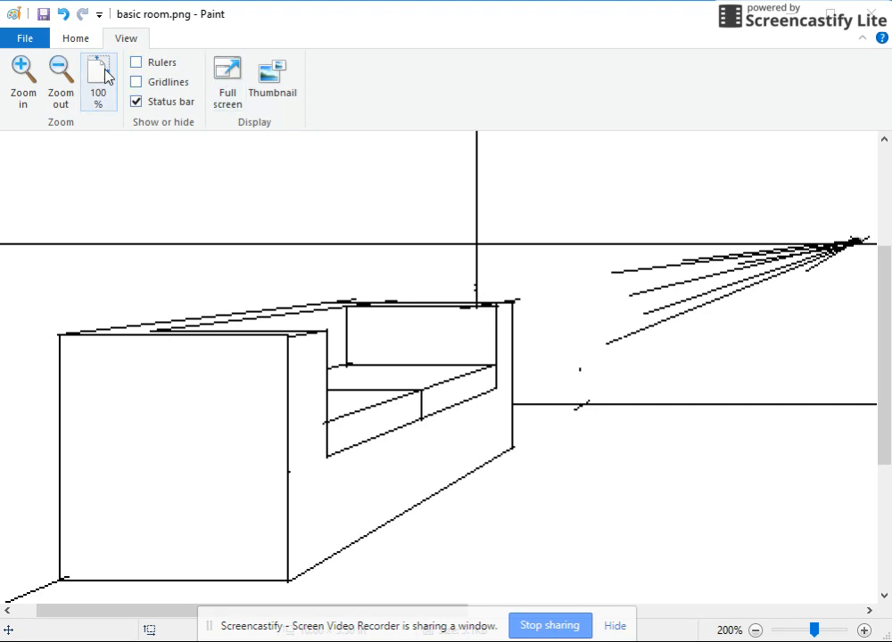
click(100, 71)
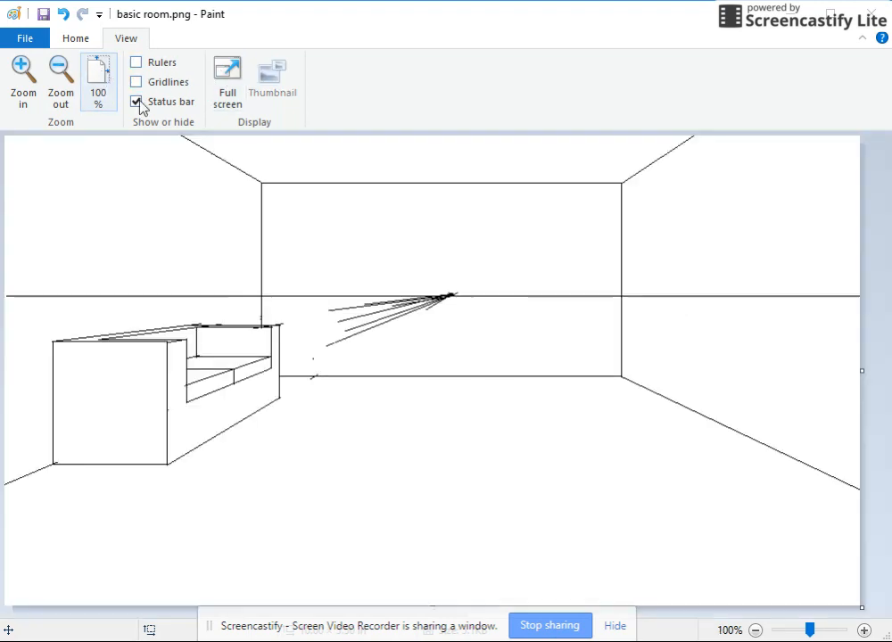
click(72, 39)
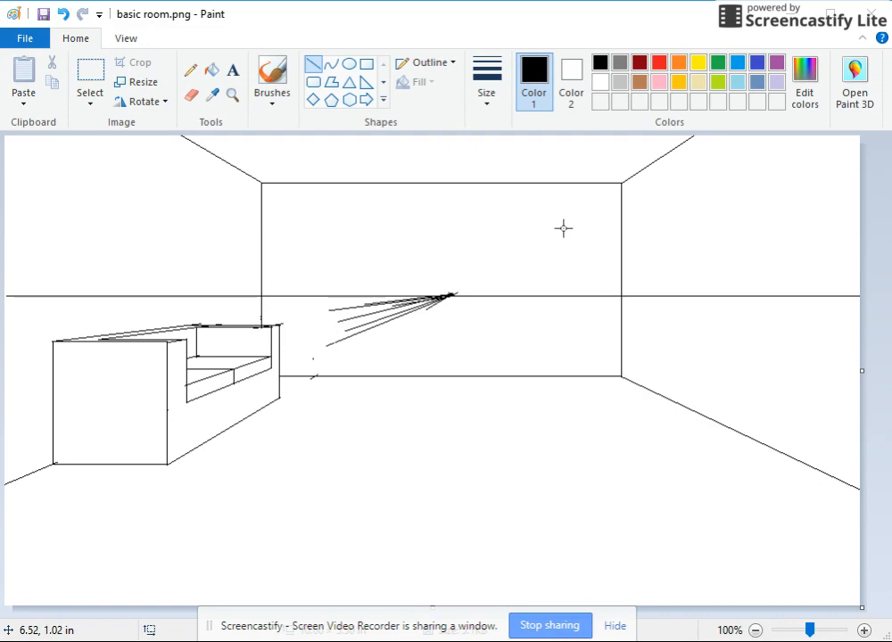